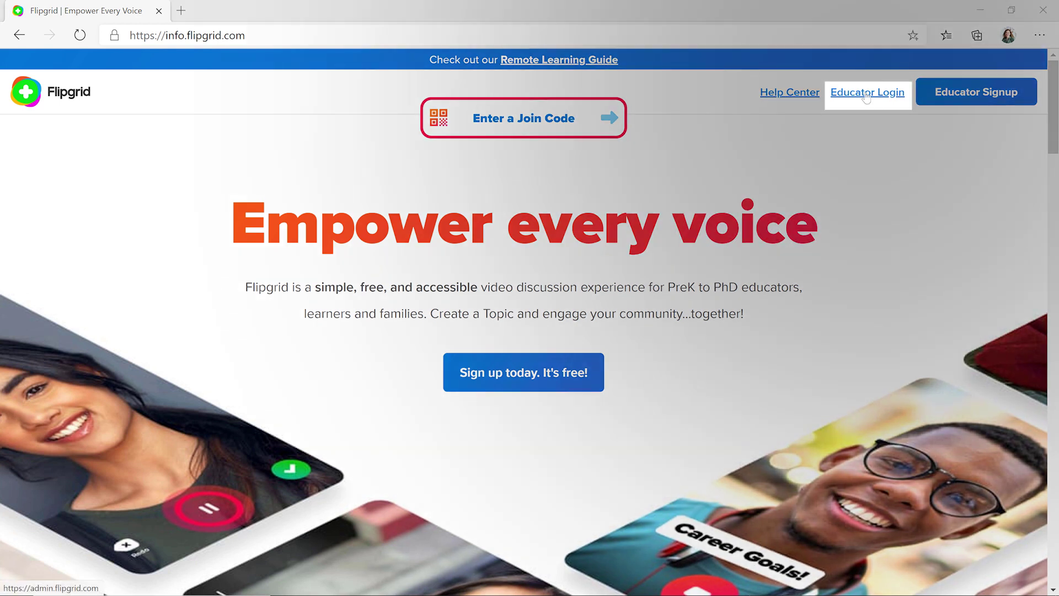
Step: Sign in as an educator with a Microsoft account's e-mail and password, choosing to stay signed in
click(867, 95)
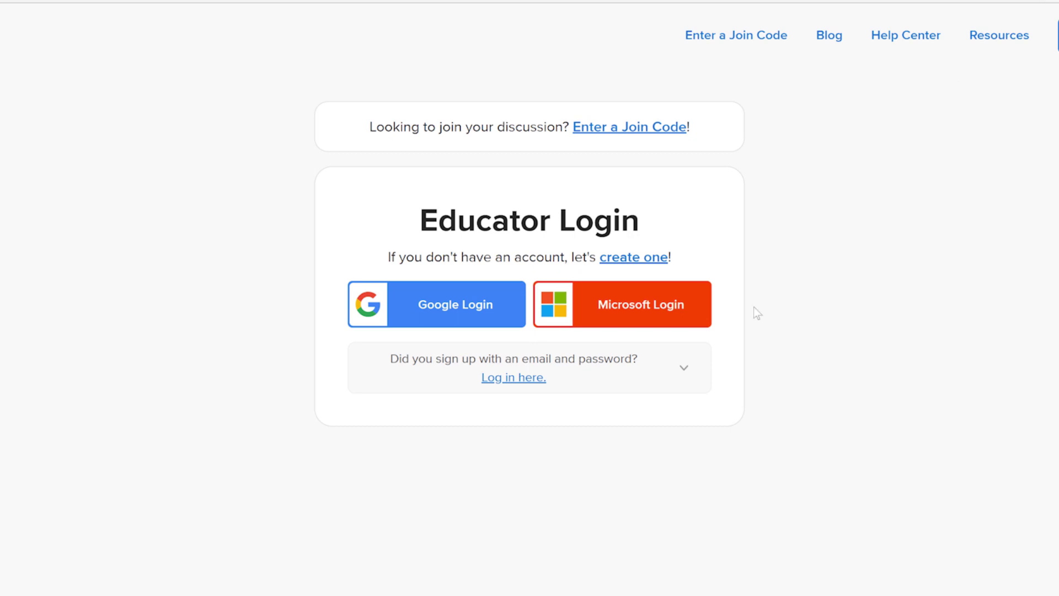
click(701, 313)
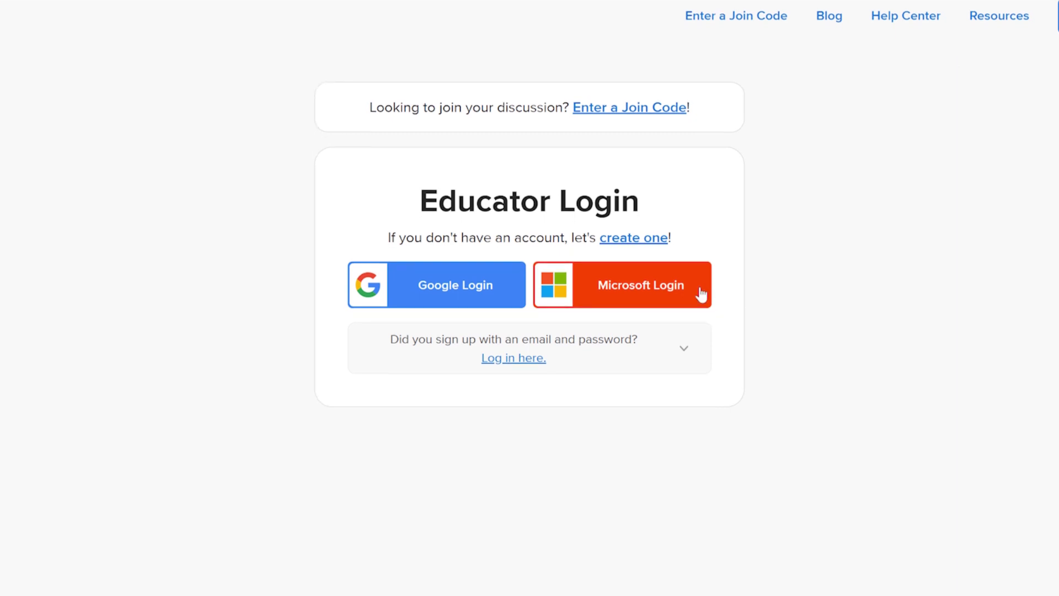
click(610, 292)
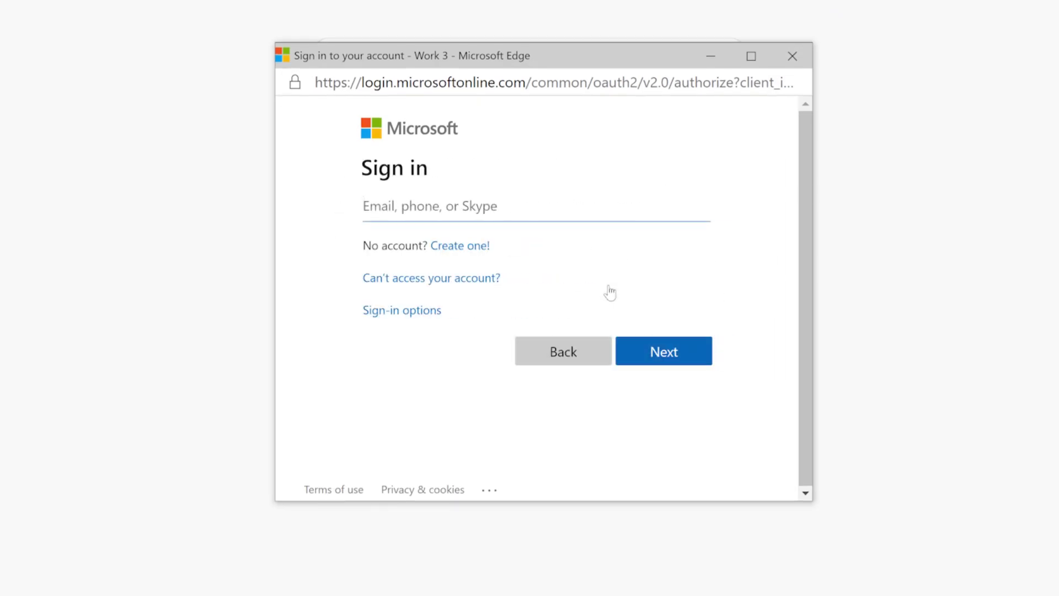
click(651, 354)
click(654, 328)
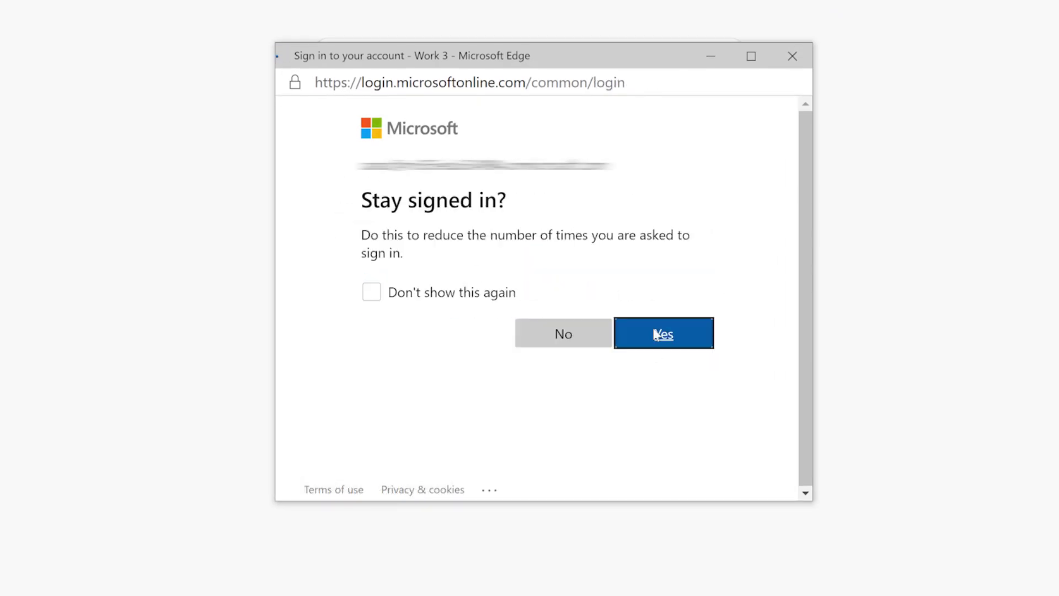
click(653, 331)
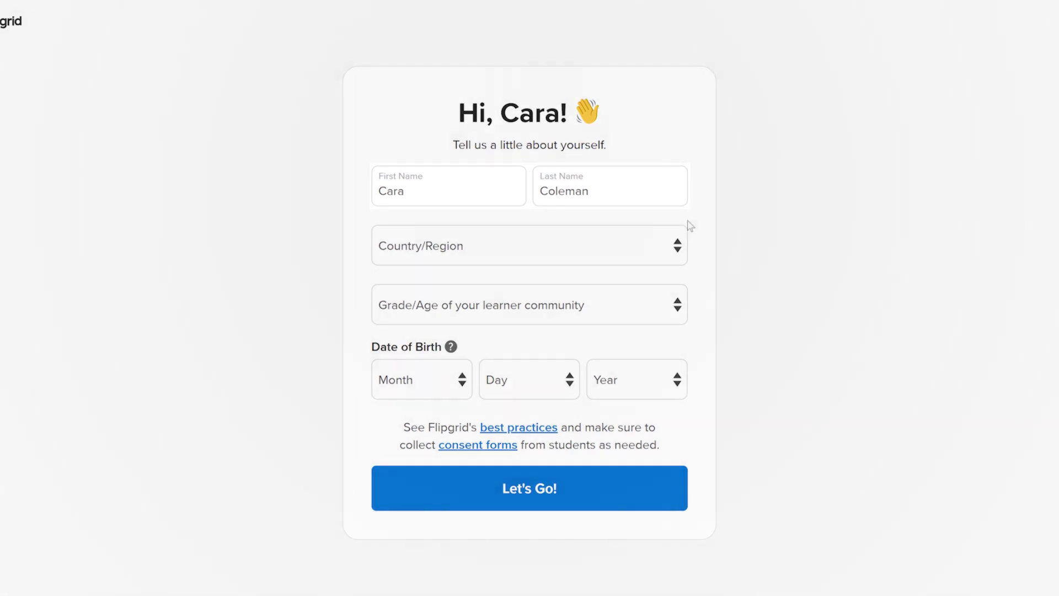
Step: Set the country to United States and learners to Middle school (ages 11-13)
click(671, 243)
click(643, 292)
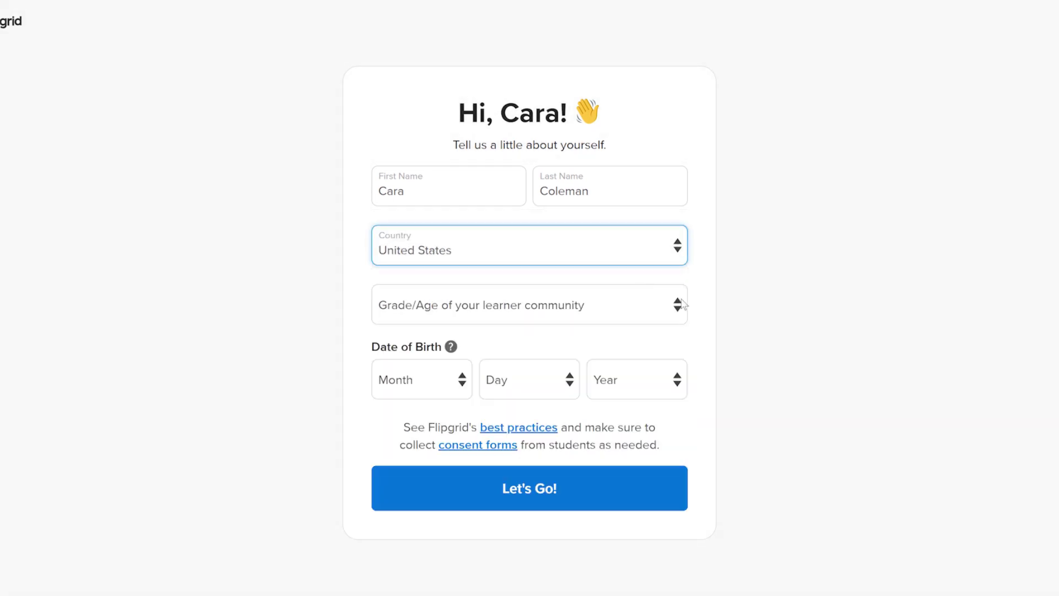
click(657, 301)
click(647, 379)
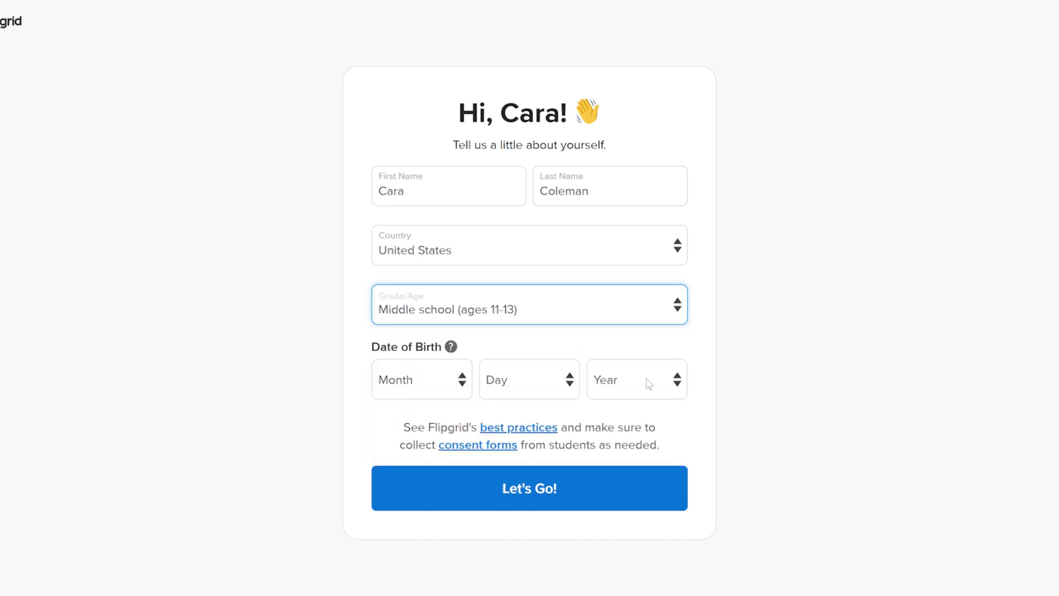
Step: Enter a birth date of January 01 with a chosen year and submit the profile with Let's Go!
click(436, 380)
click(445, 425)
click(524, 379)
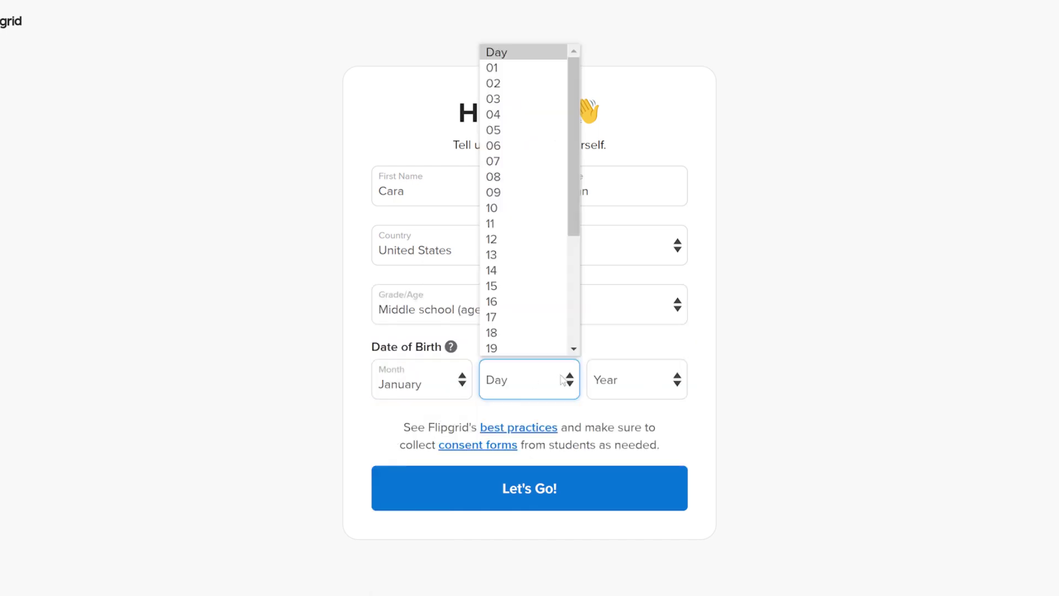
click(530, 65)
click(637, 380)
scroll(667, 309, down, 7)
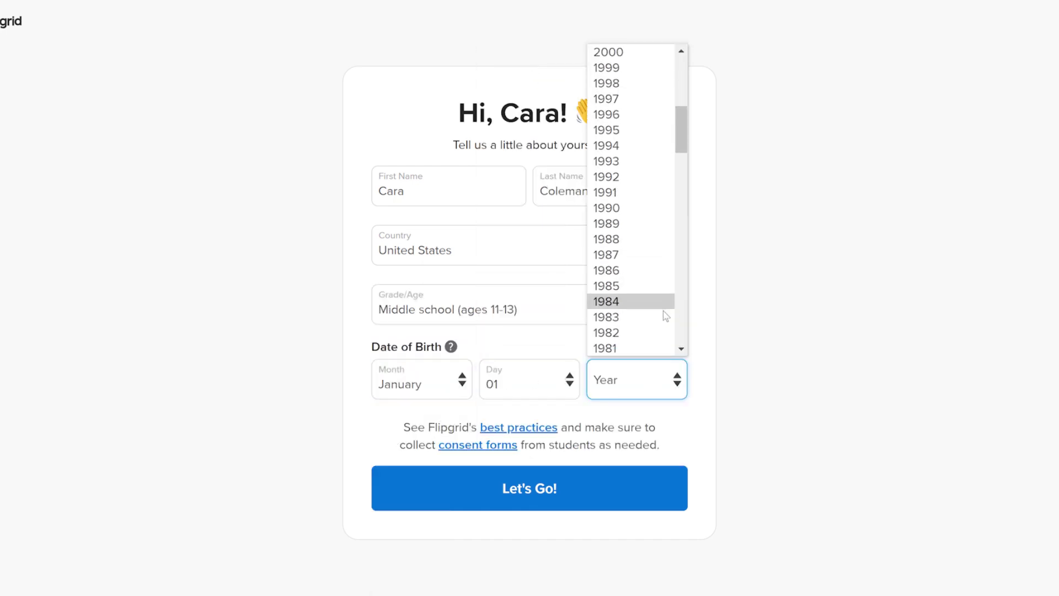
click(663, 314)
click(674, 484)
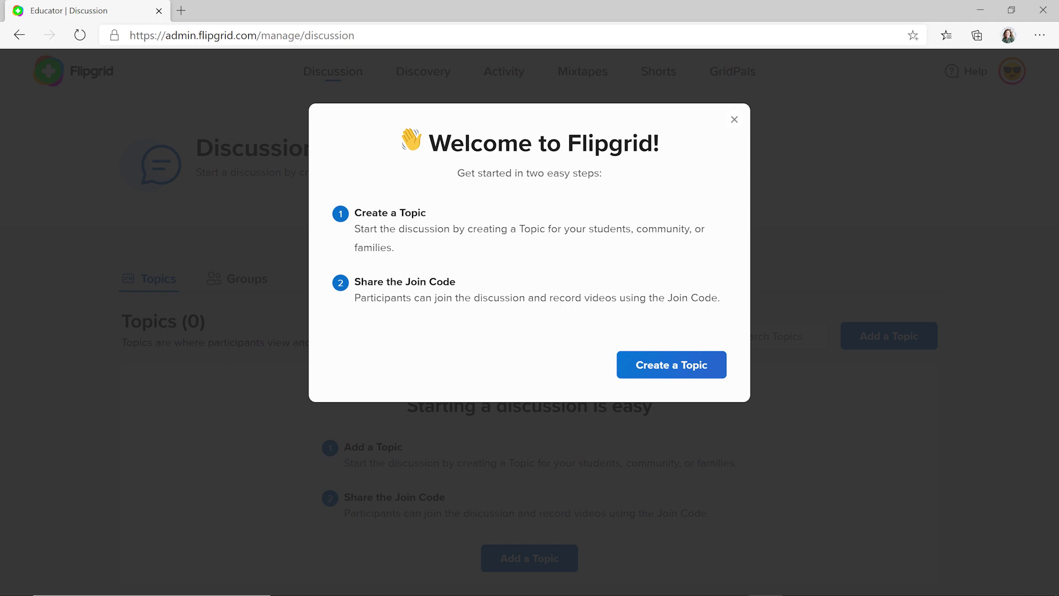
Step: Start a first topic, dismiss the tips, and browse the Discovery page of shared topics
click(715, 366)
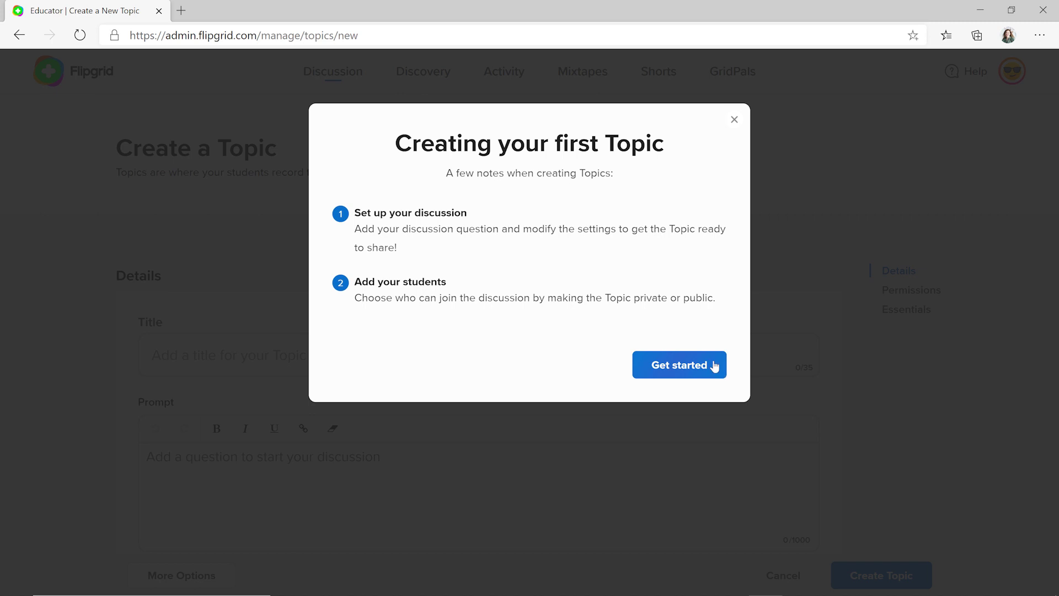
click(714, 365)
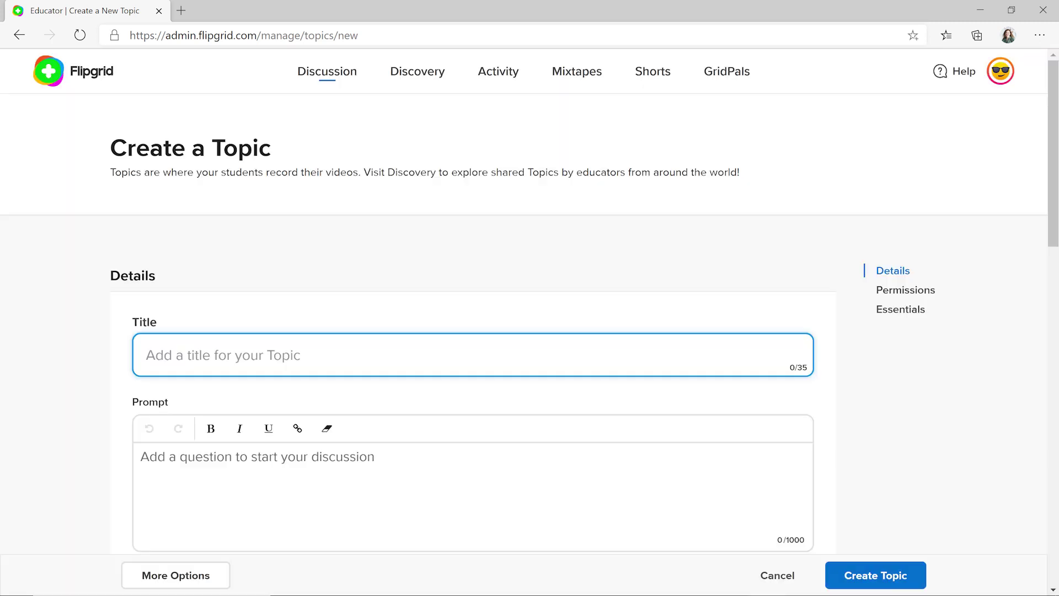
click(417, 83)
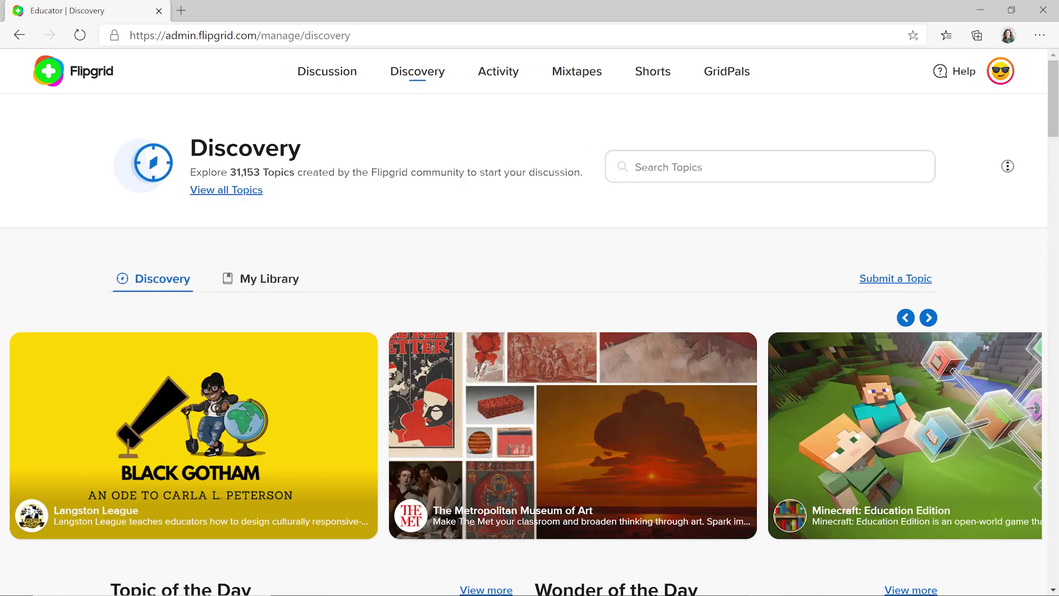
scroll(1014, 243, down, 5)
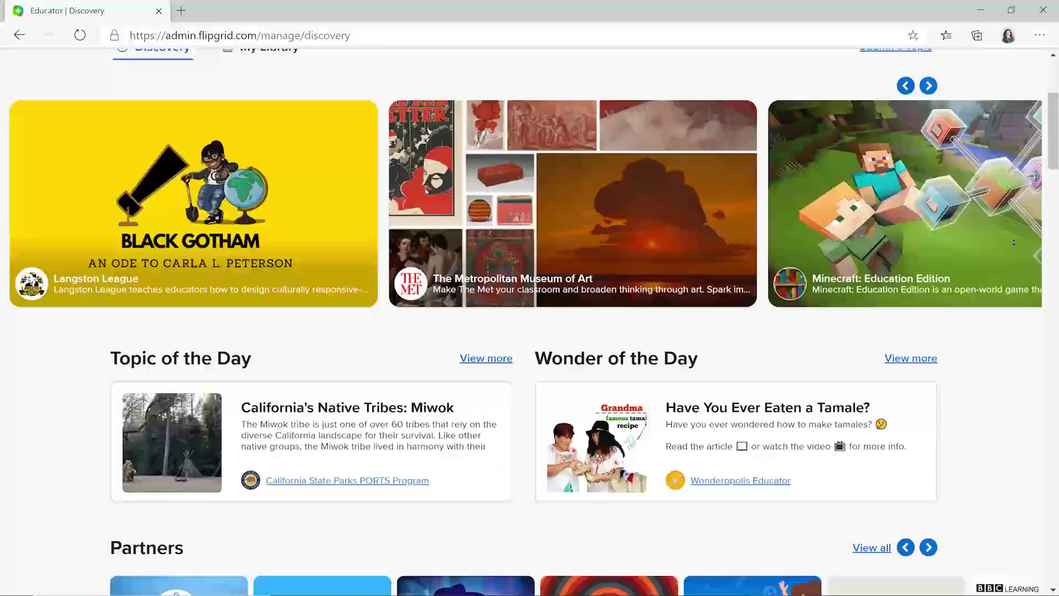
scroll(1013, 243, down, 8)
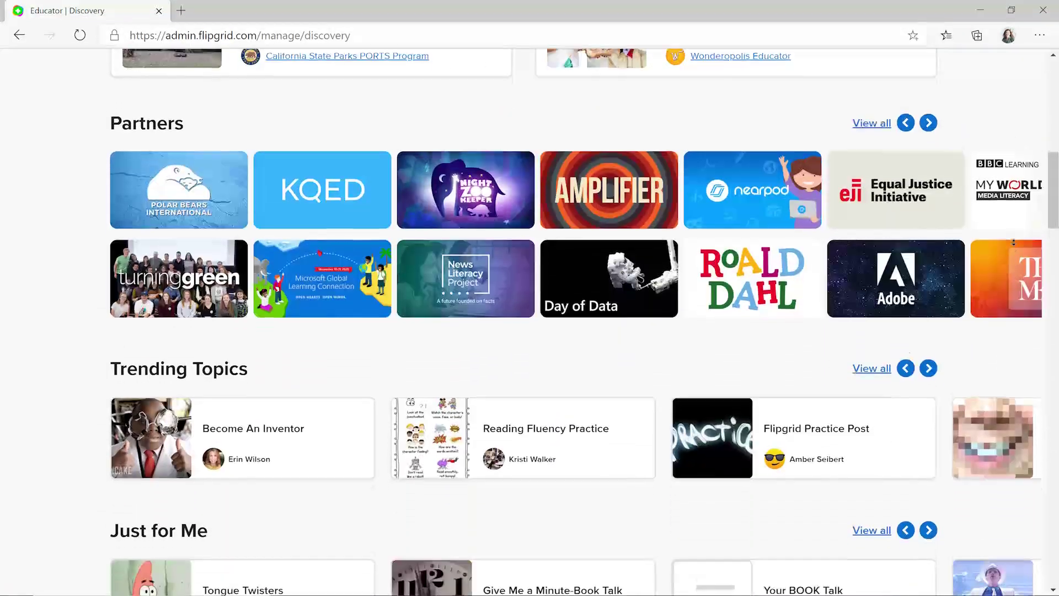
scroll(1013, 242, down, 3)
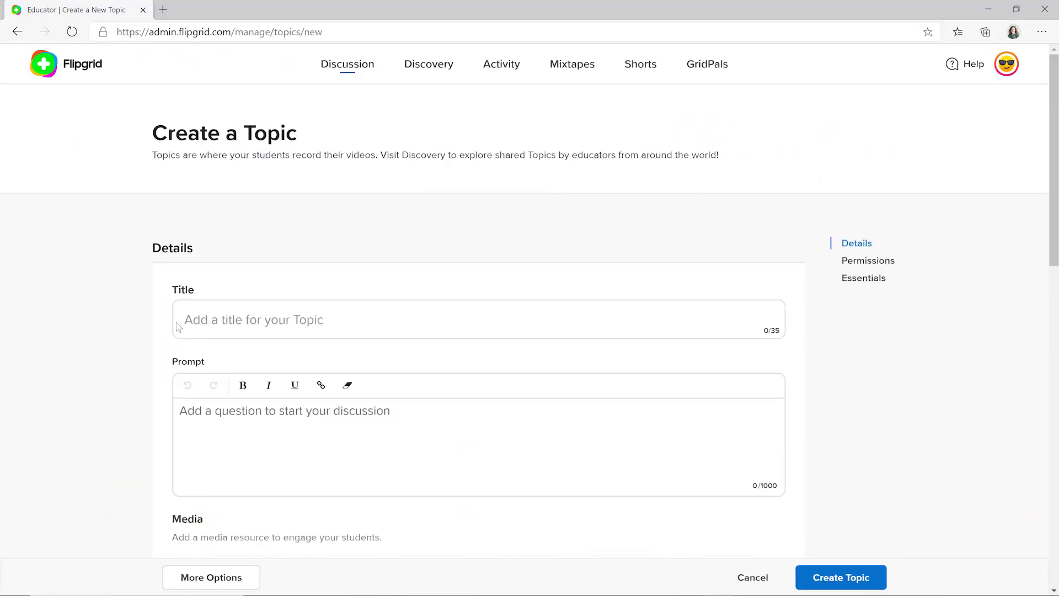
Step: Title the topic 'Introduction to Flipgrid' and paste a prompt asking students to introduce themselves on video
click(178, 321)
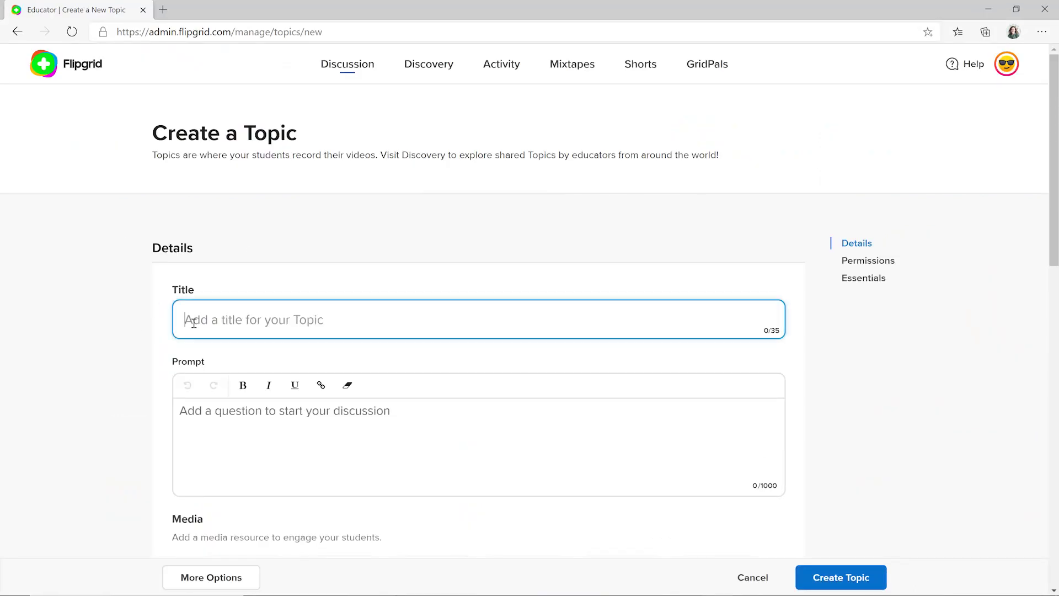
text(In)
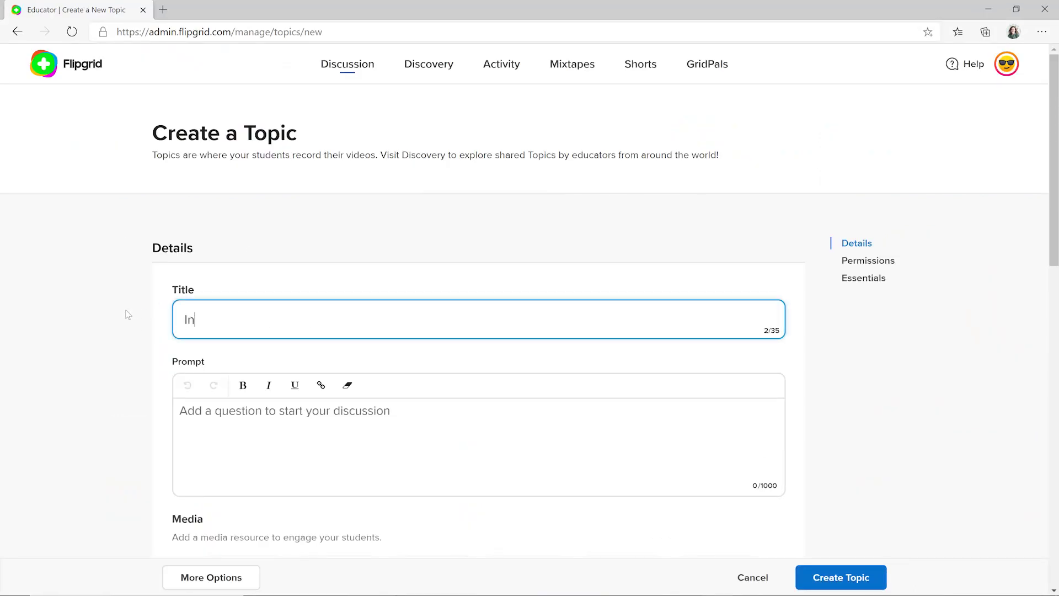
text(troduction to Flipgrid)
click(185, 423)
key(ctrl+v)
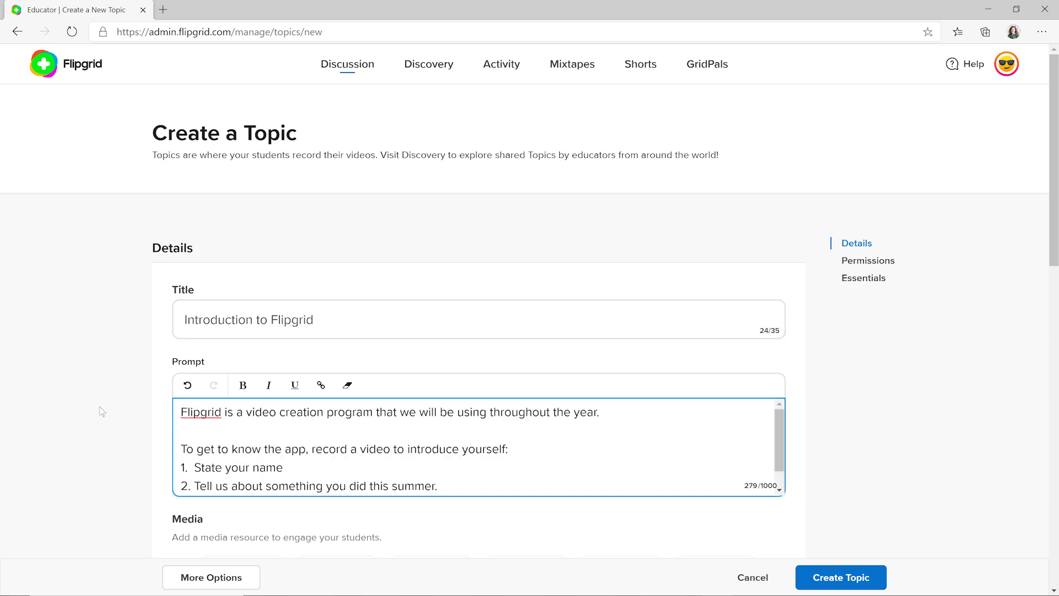
drag(1055, 200, 1057, 342)
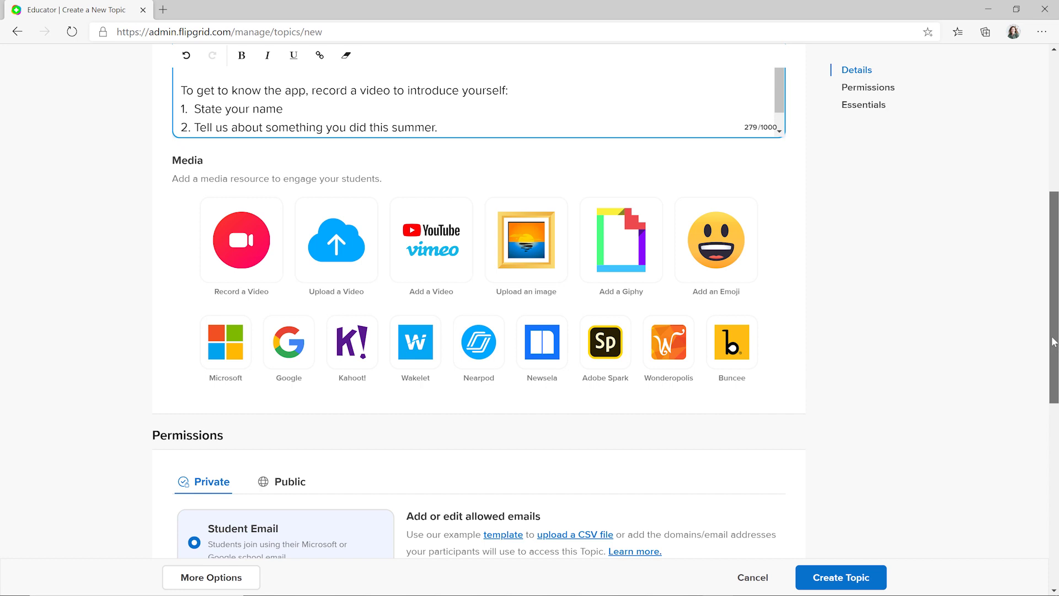
Step: Make the topic a Public Topic after briefly comparing the Private access options
drag(1054, 342, 1056, 440)
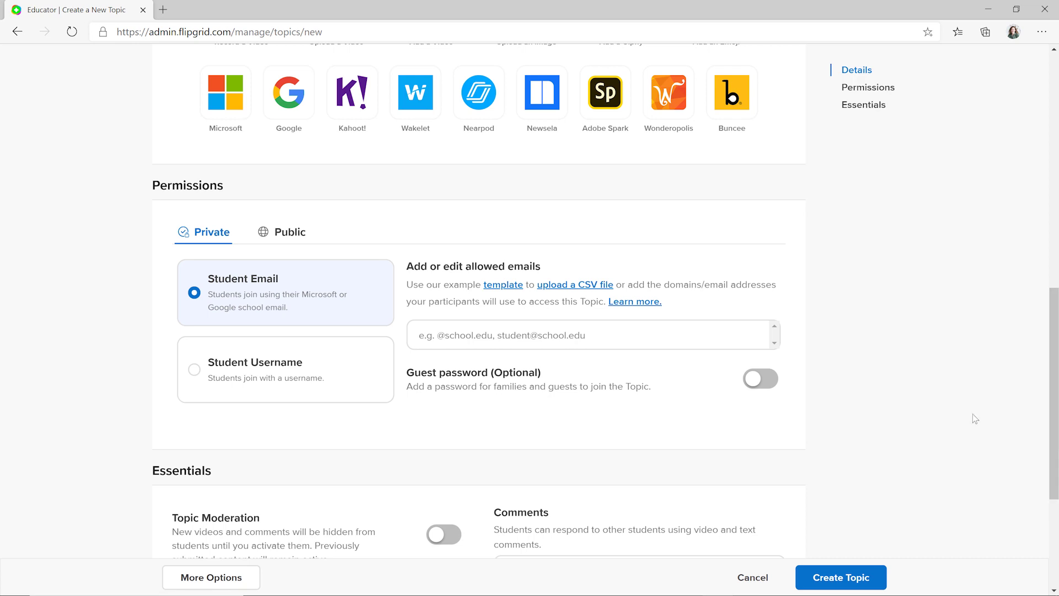
click(287, 238)
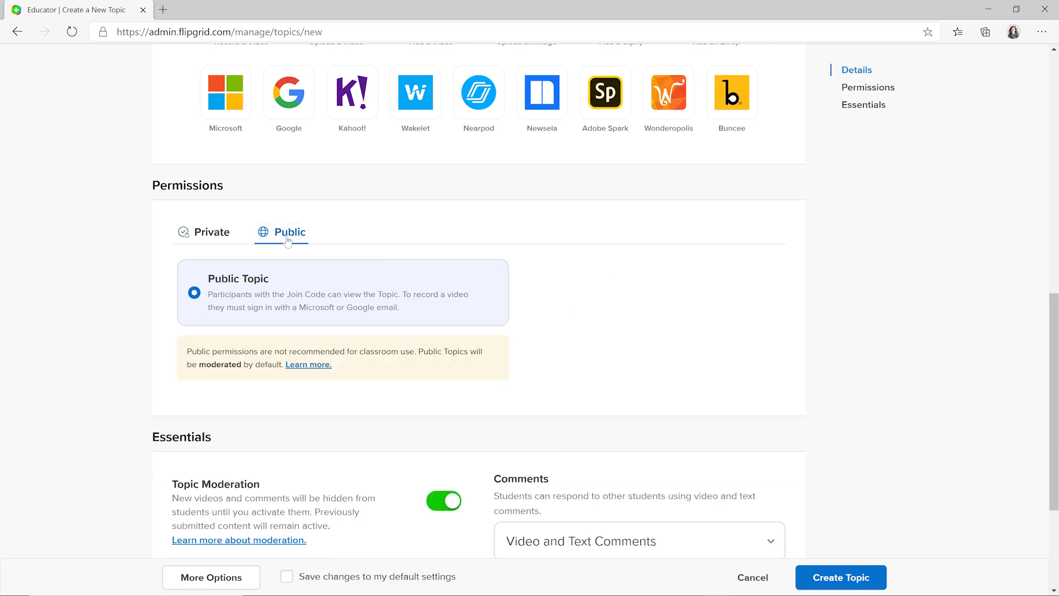
click(188, 237)
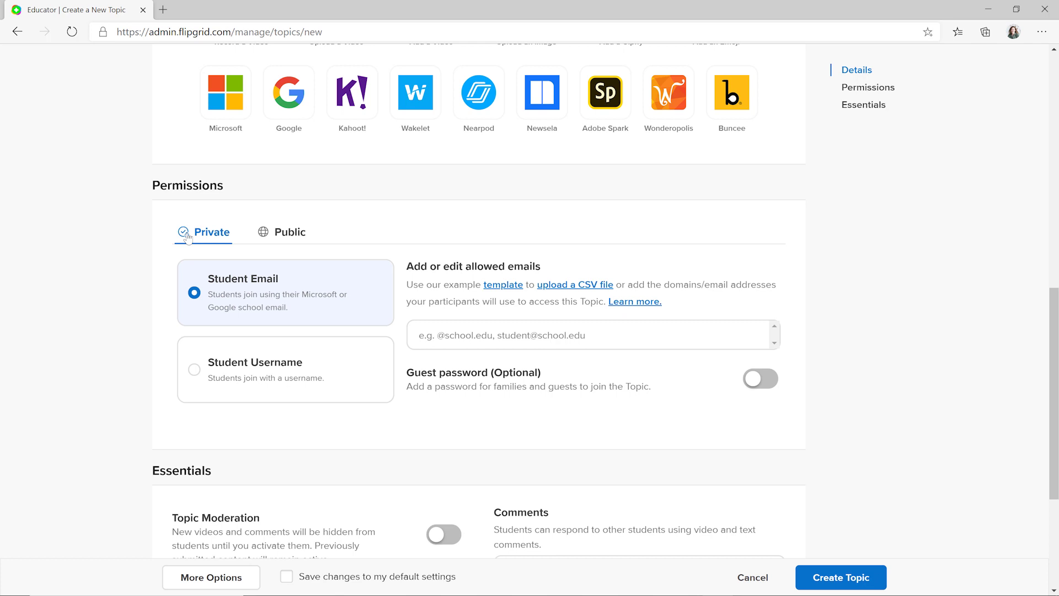
click(264, 237)
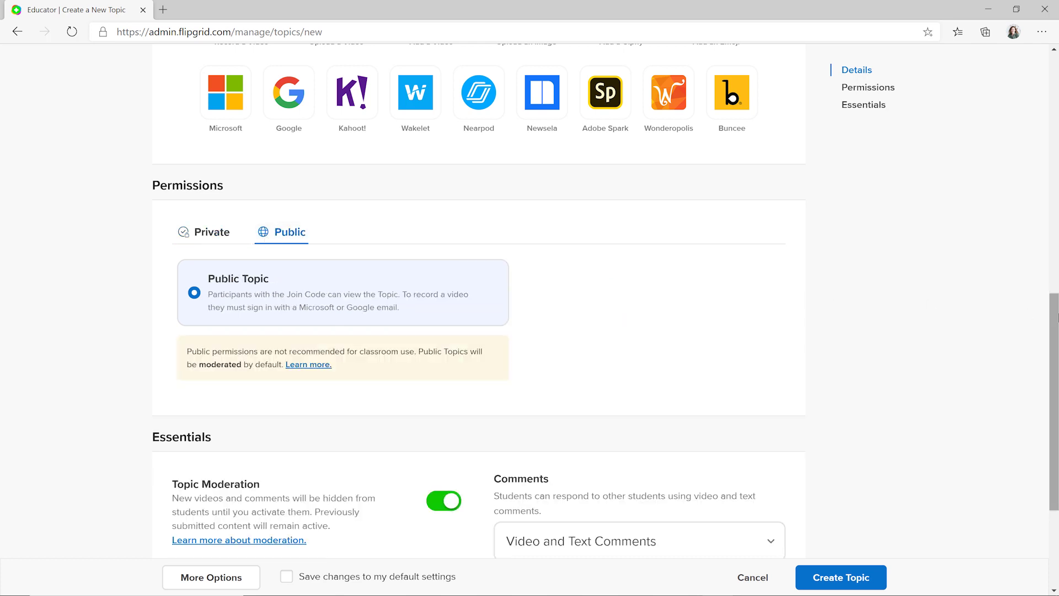
Step: Limit recordings to 1 minute, keep English (United States) captions, and leave Topic Moderation on
drag(1052, 329, 1053, 405)
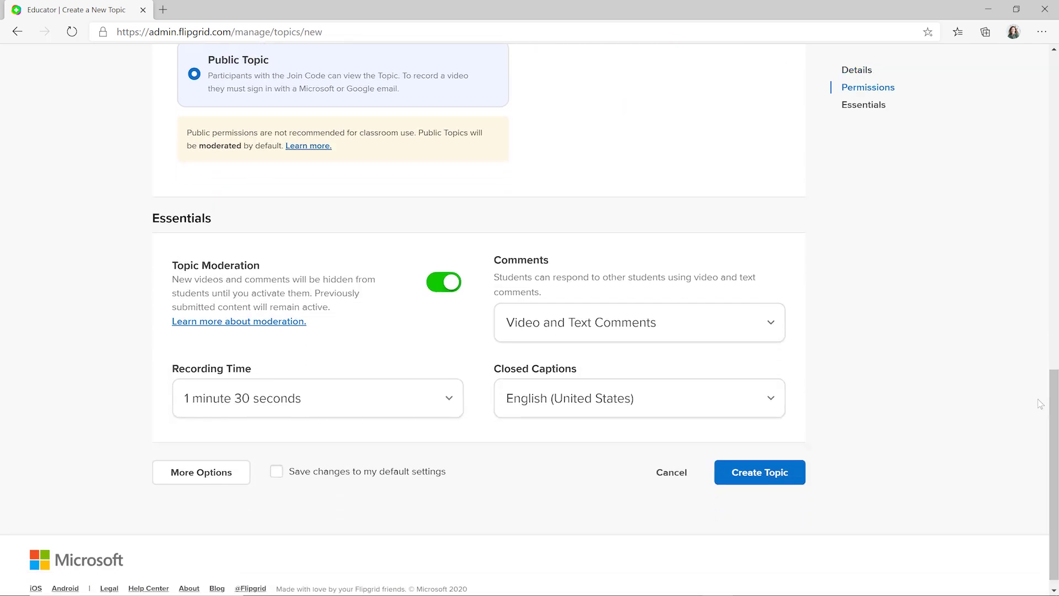
click(447, 398)
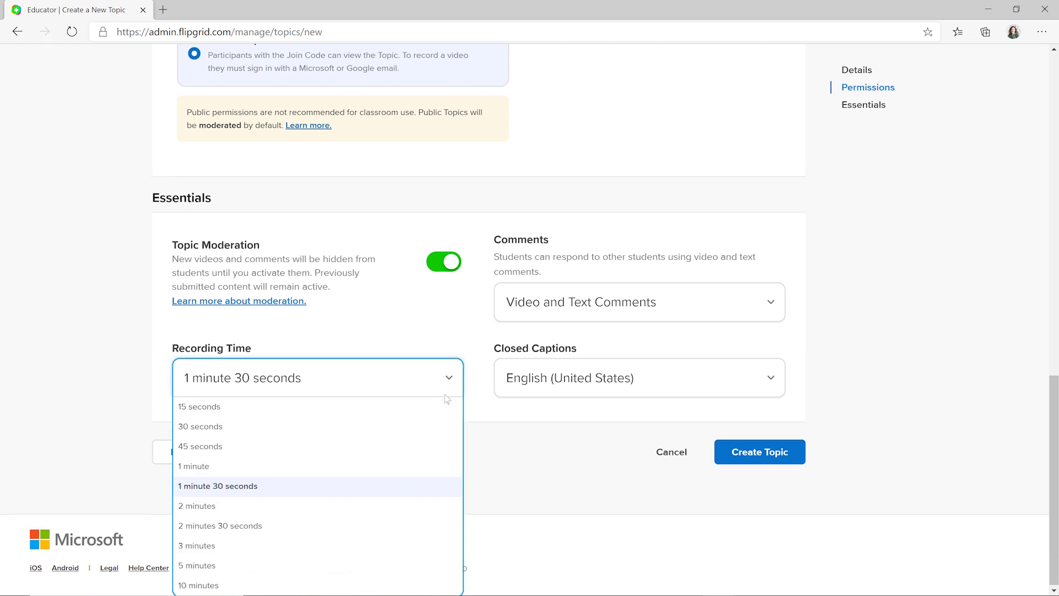
click(409, 465)
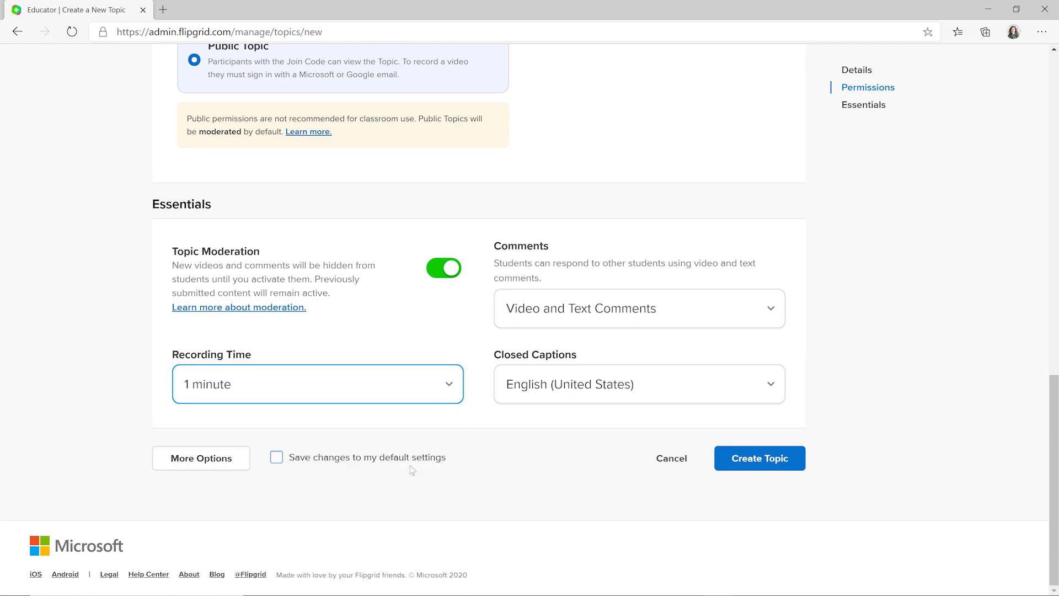
click(556, 400)
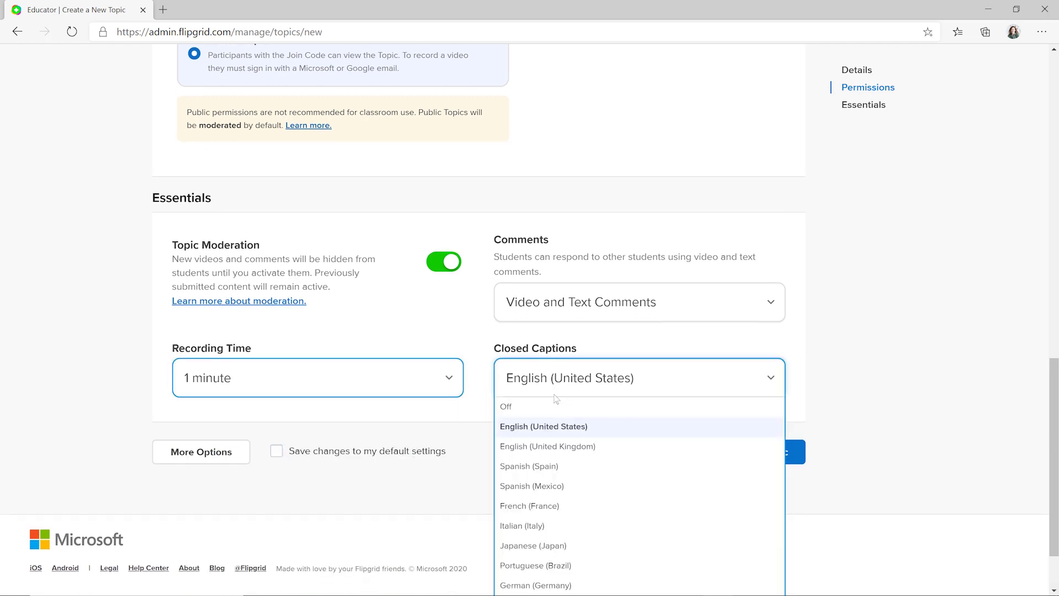
click(558, 389)
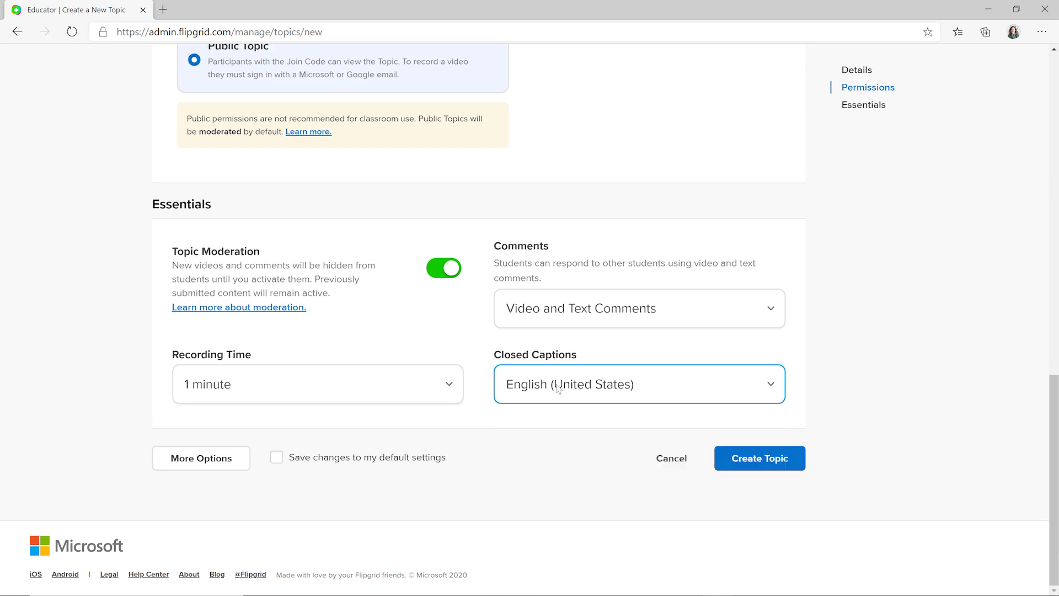
click(450, 279)
click(450, 280)
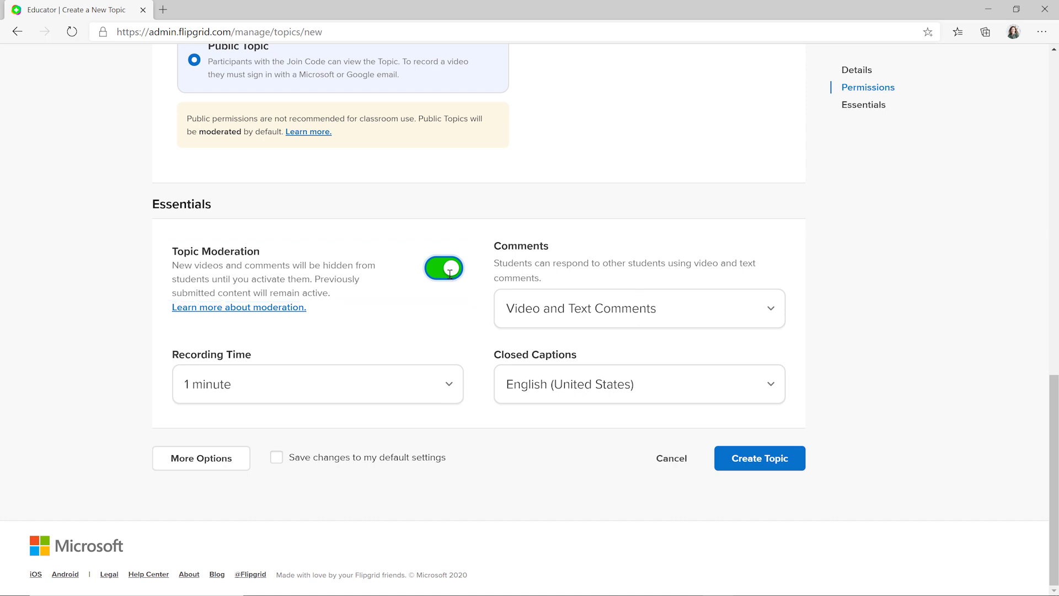
Step: Create the 'Introduction to Flipgrid' topic so its shareable flipgrid.com link appears
click(739, 464)
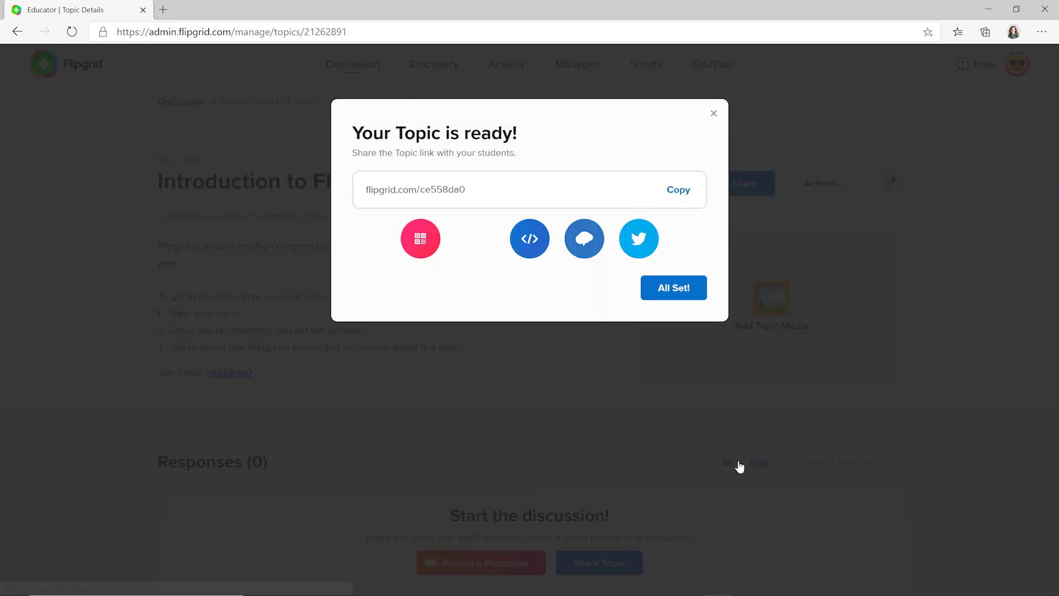